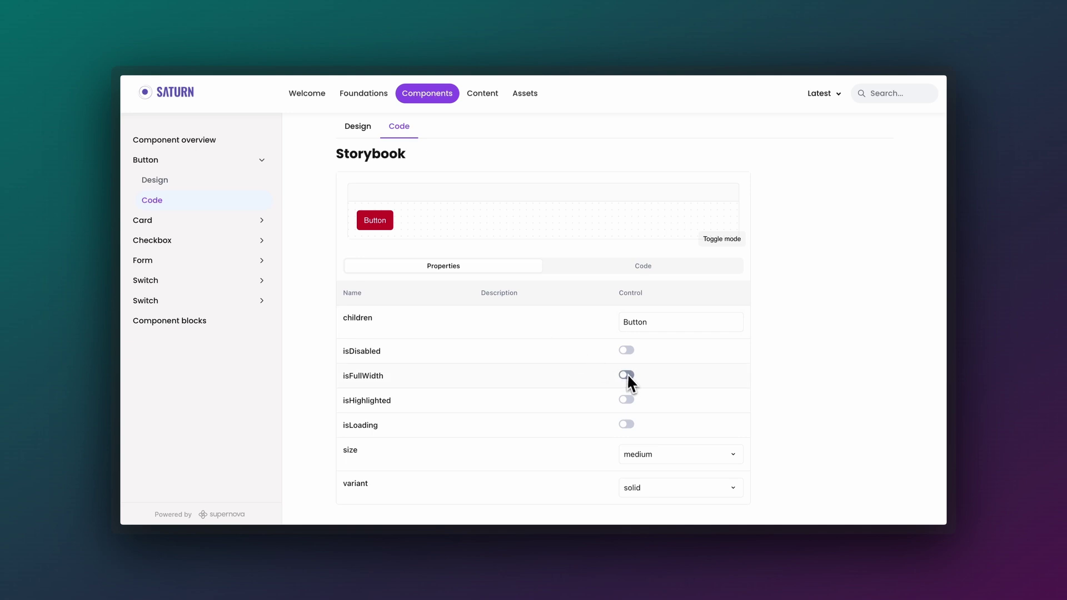
# - Turn on isFullWidth and size 'large' in the Button playground, then view its generated code
pyautogui.click(627, 375)
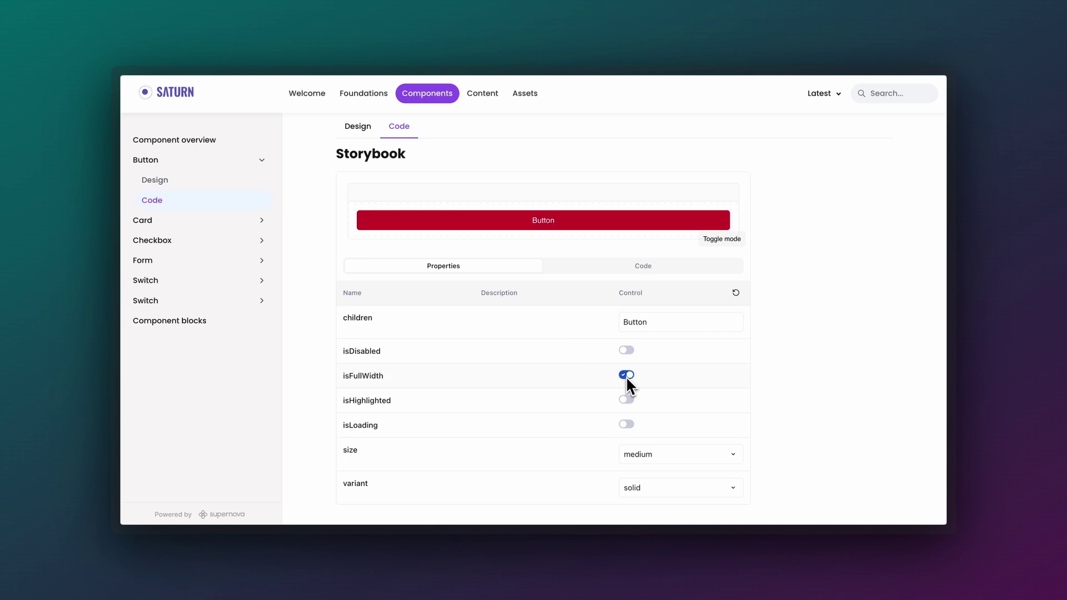
pyautogui.click(639, 457)
pyautogui.click(645, 435)
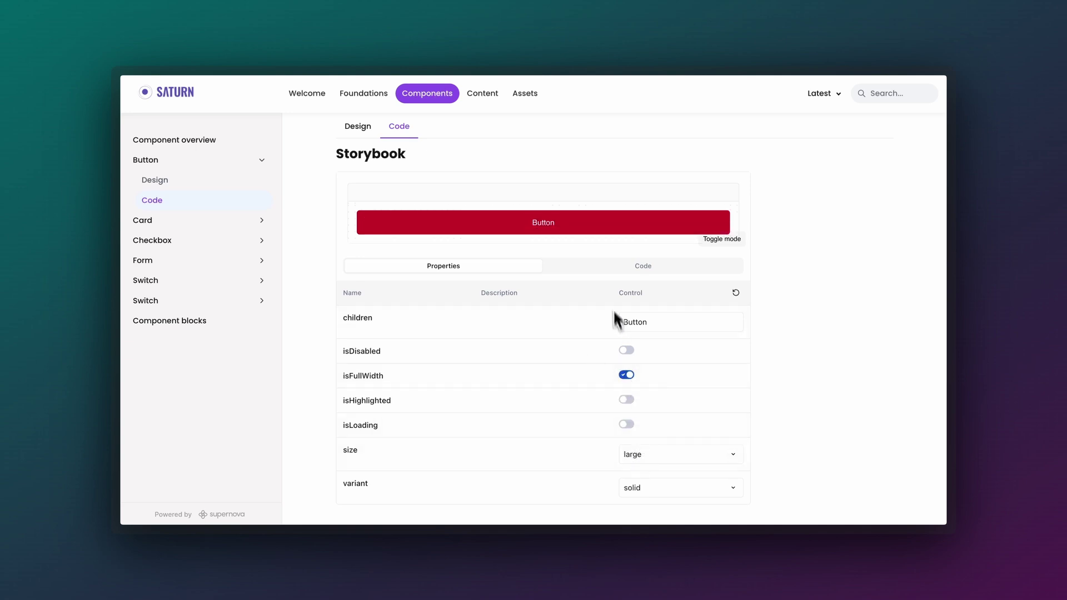
pyautogui.click(613, 268)
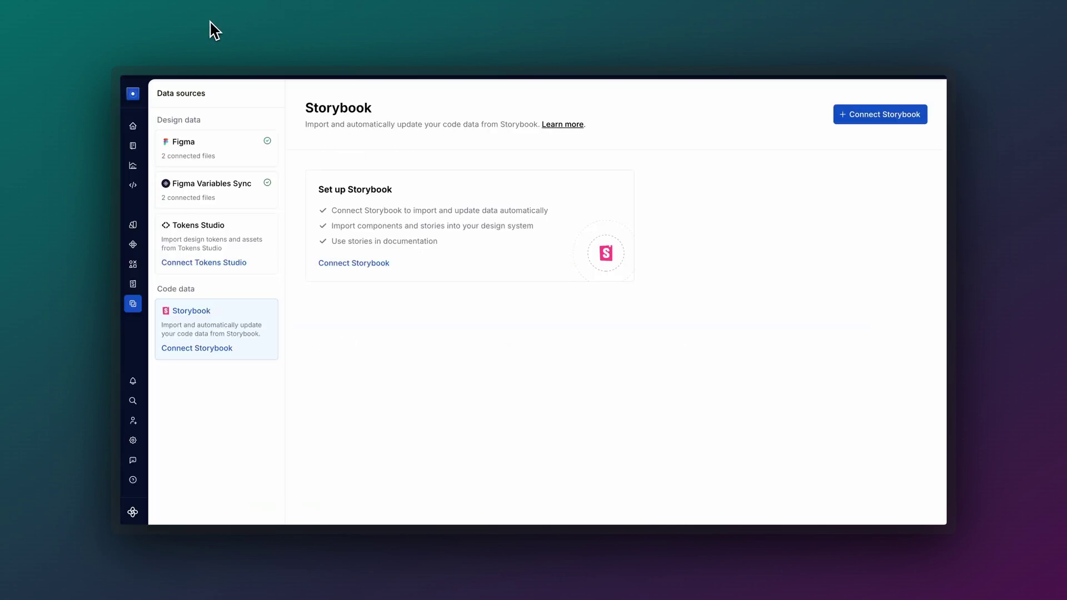
# - Connect the Solar System Storybook from its pasted URL and view the 326 imported stories
pyautogui.click(365, 265)
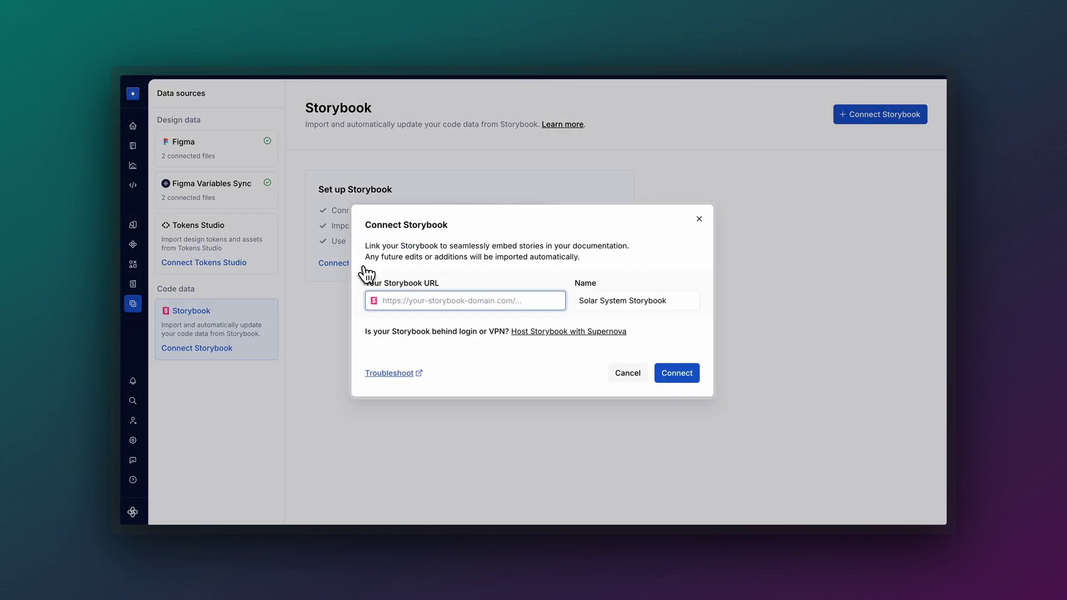
pyautogui.hotkey('ctrl', 'v')
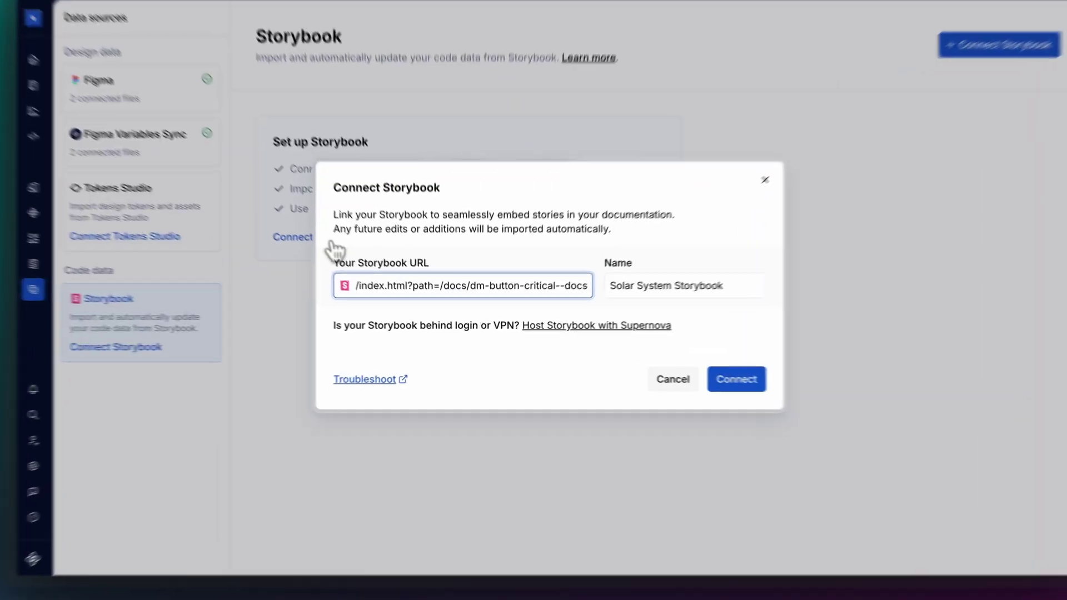
pyautogui.click(693, 375)
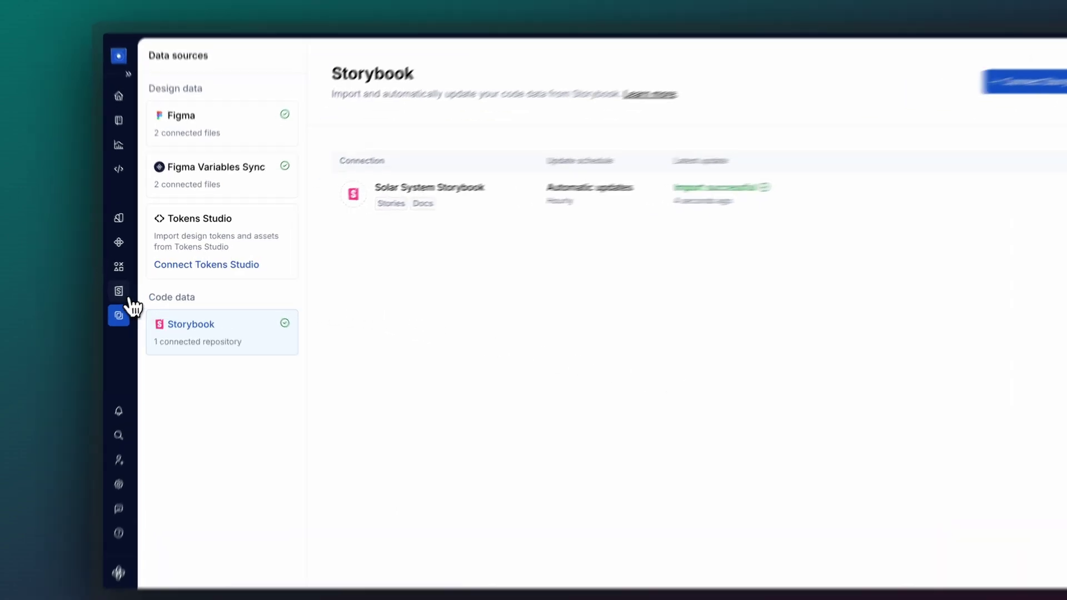
pyautogui.click(133, 285)
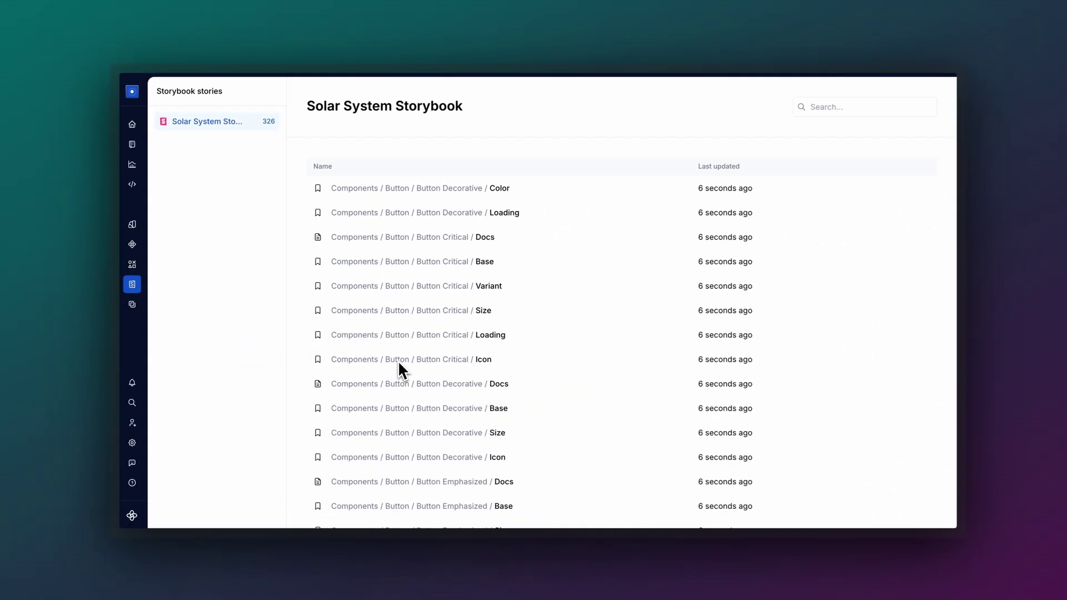
# - Insert a Storybook block under the Storybook heading on the Button Code page
pyautogui.click(132, 145)
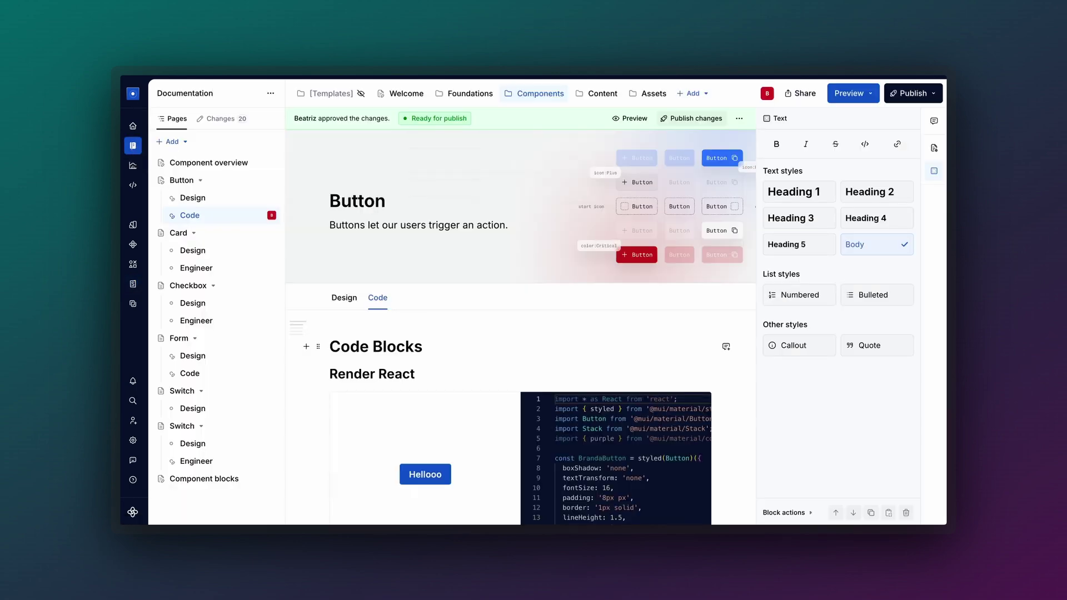
pyautogui.scroll(-3, 502, 362)
pyautogui.scroll(-2, 499, 354)
pyautogui.click(412, 362)
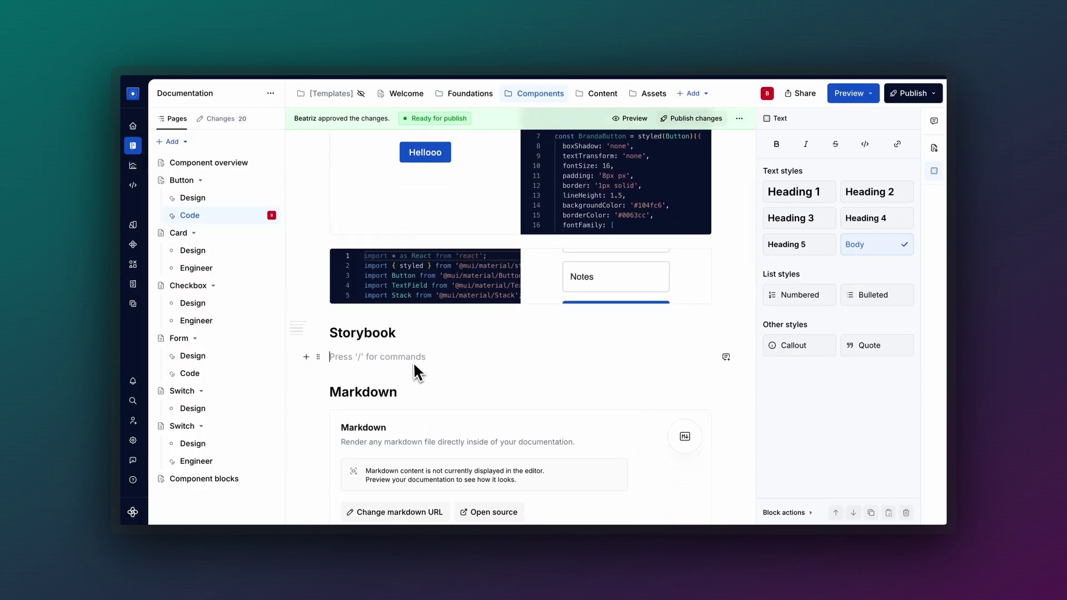
pyautogui.write('/sto')
pyautogui.press('Return')
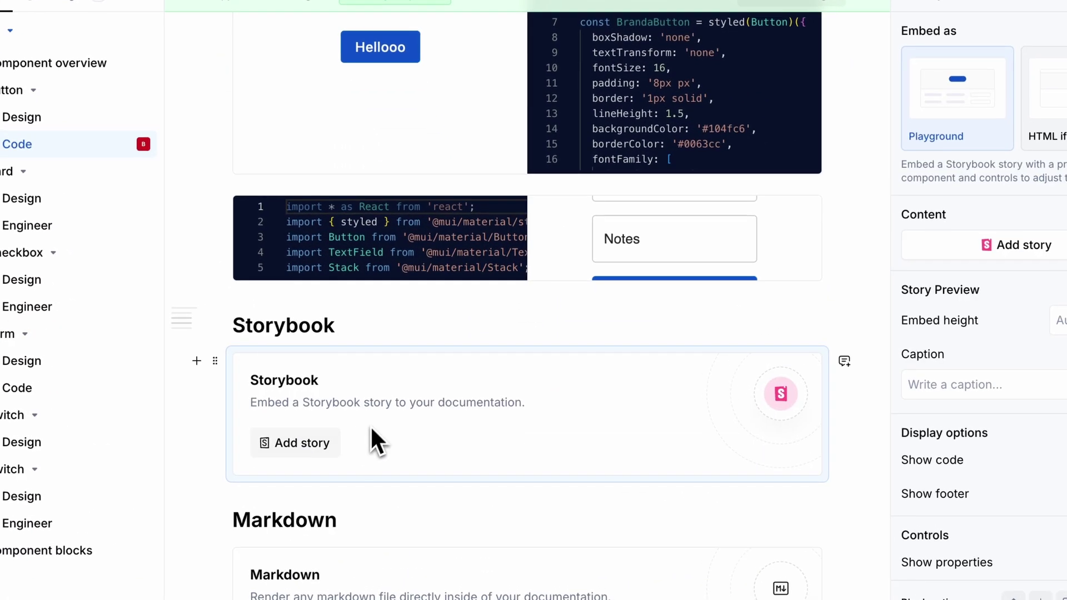
# - Choose the Components > Button > Button Critical > Base story for the block
pyautogui.click(314, 442)
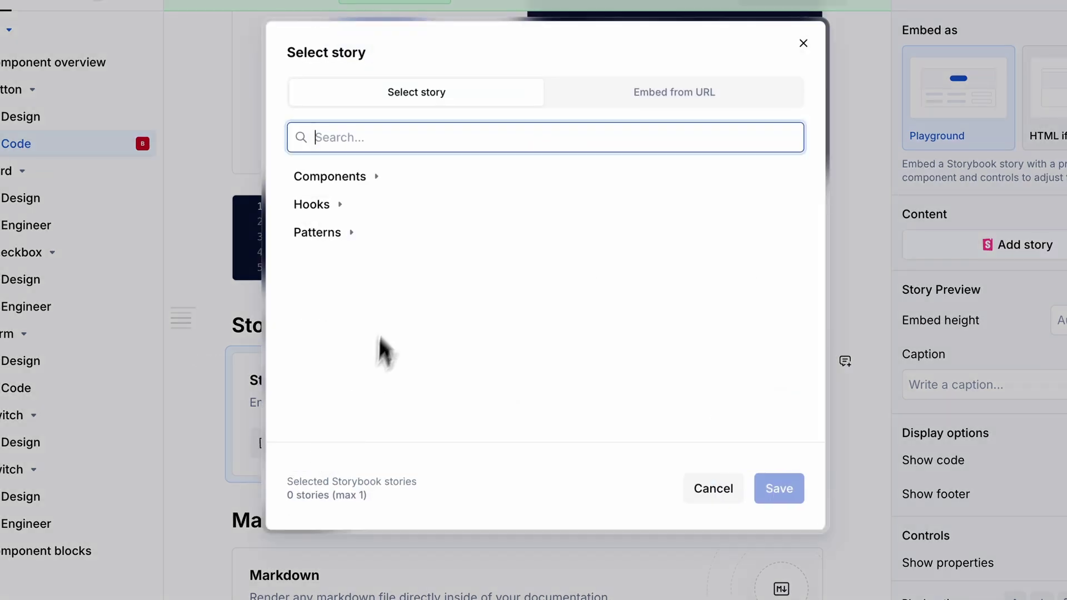
pyautogui.click(376, 176)
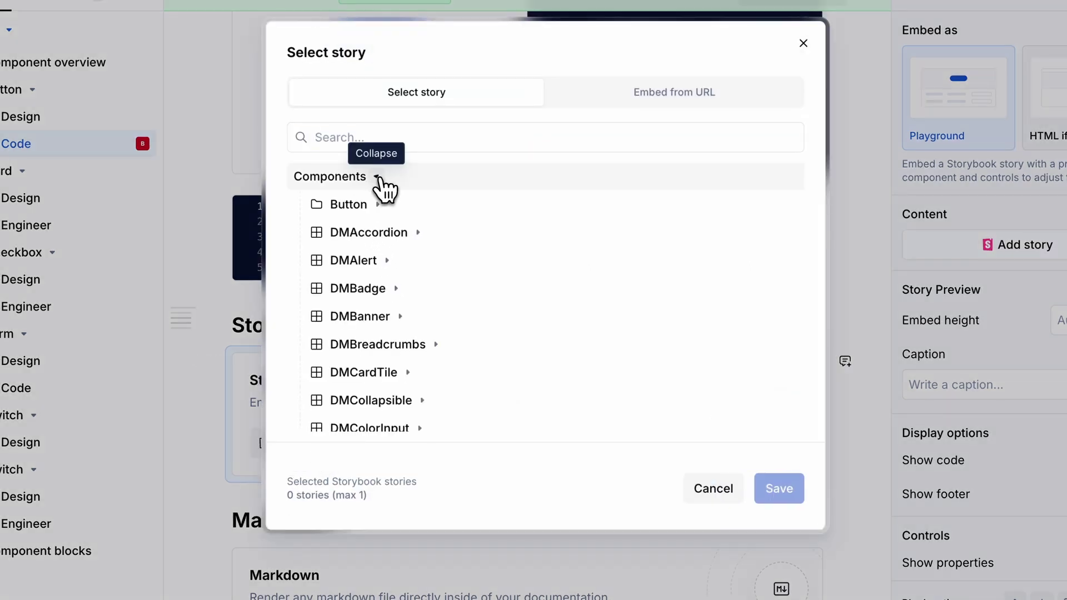
pyautogui.click(380, 206)
pyautogui.click(436, 232)
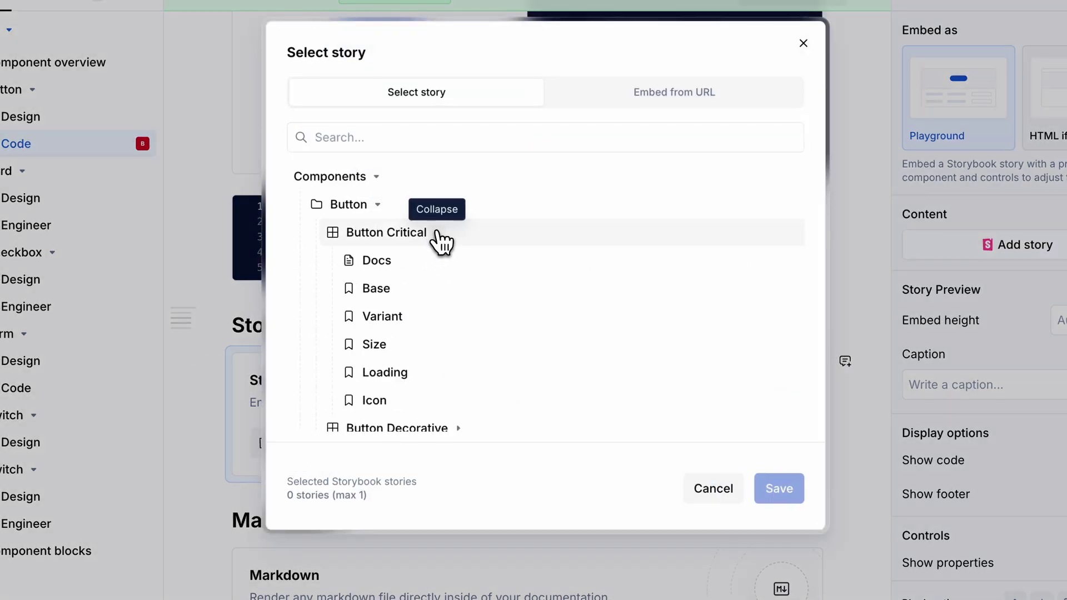
pyautogui.scroll(-1, 467, 315)
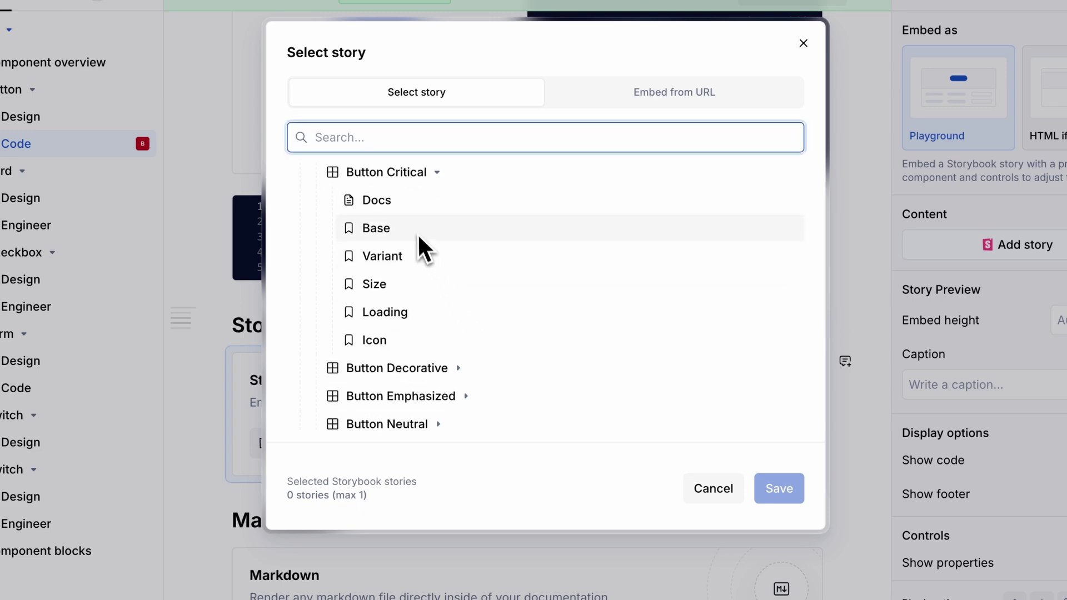
pyautogui.click(412, 227)
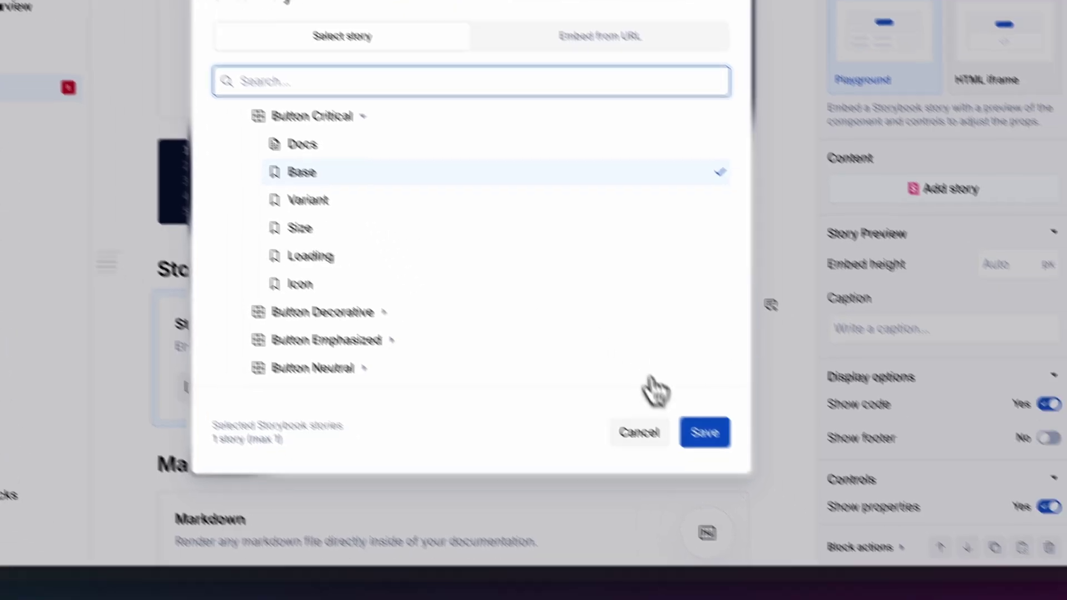
# - Save the block with a 144 px preview, keep all seven props including isLoading, and check its code
pyautogui.click(705, 432)
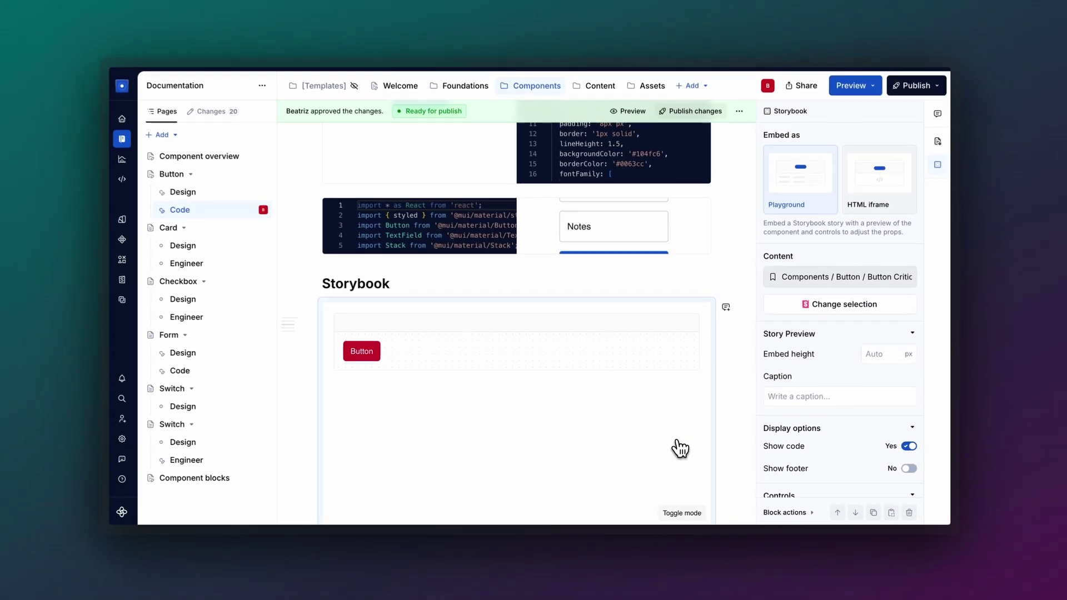
pyautogui.moveTo(521, 451); pyautogui.dragTo(520, 313)
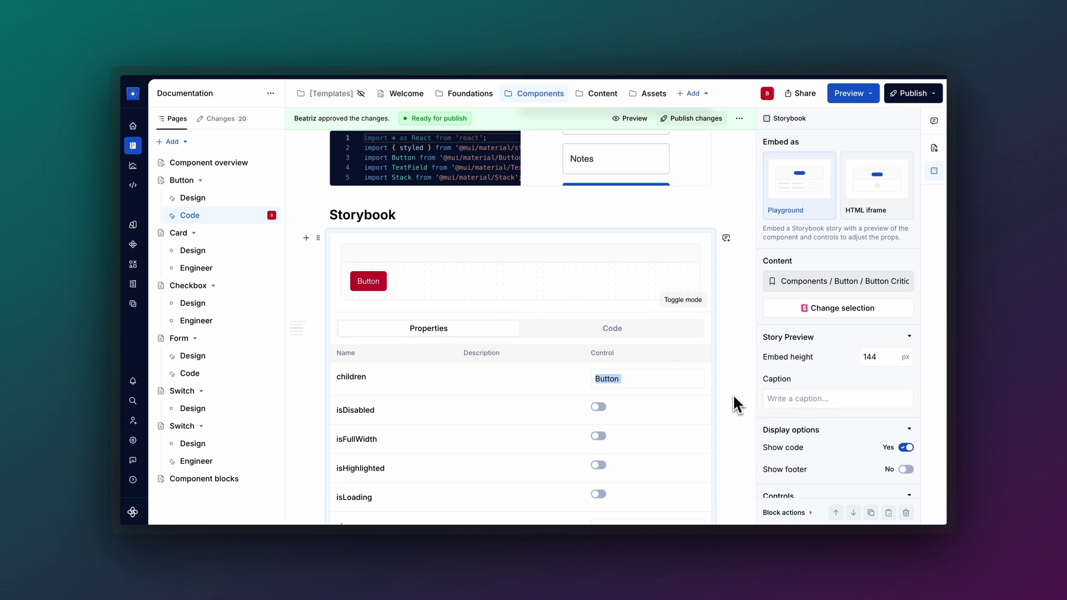
pyautogui.scroll(-2, 733, 395)
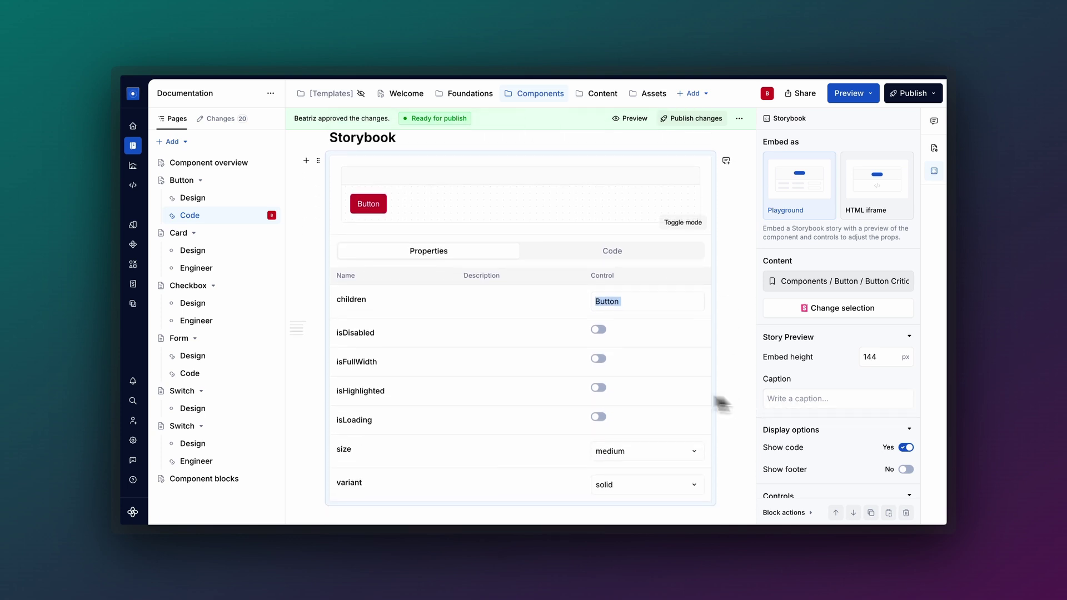
pyautogui.moveTo(354, 498)
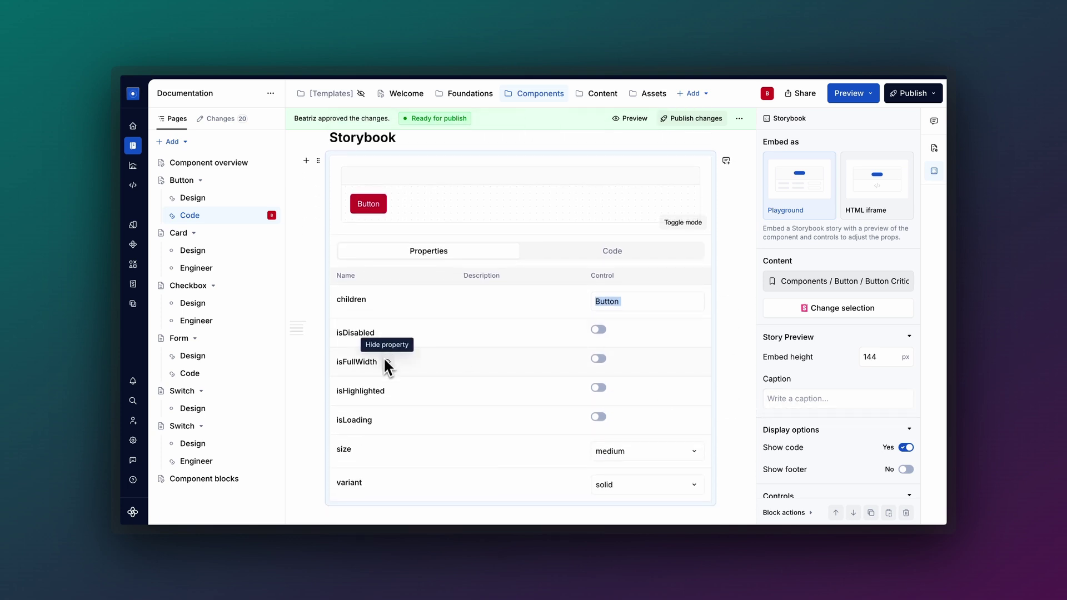
pyautogui.moveTo(355, 420)
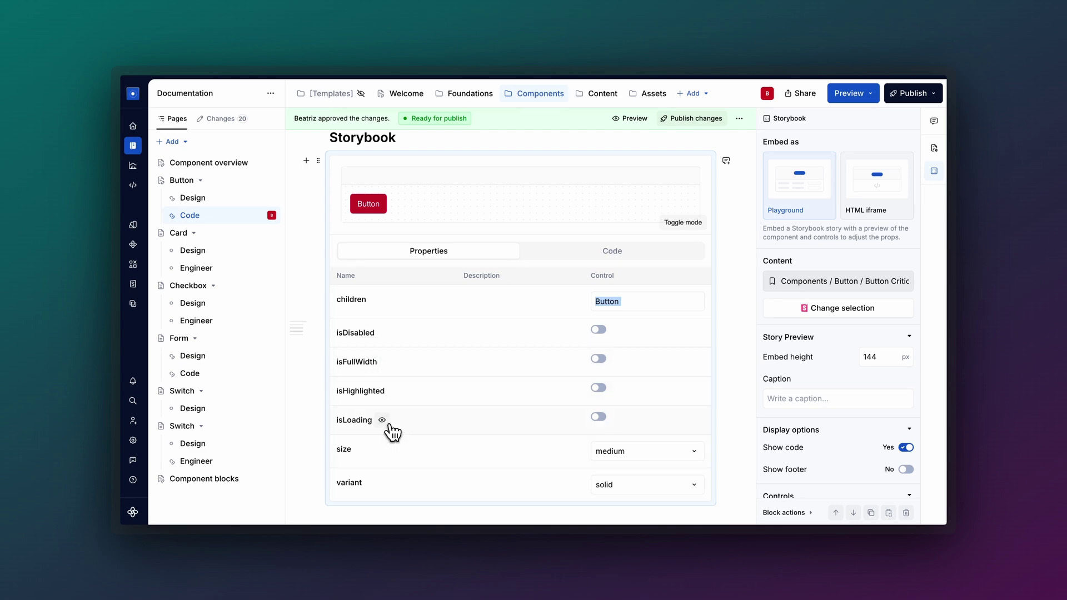
pyautogui.click(384, 421)
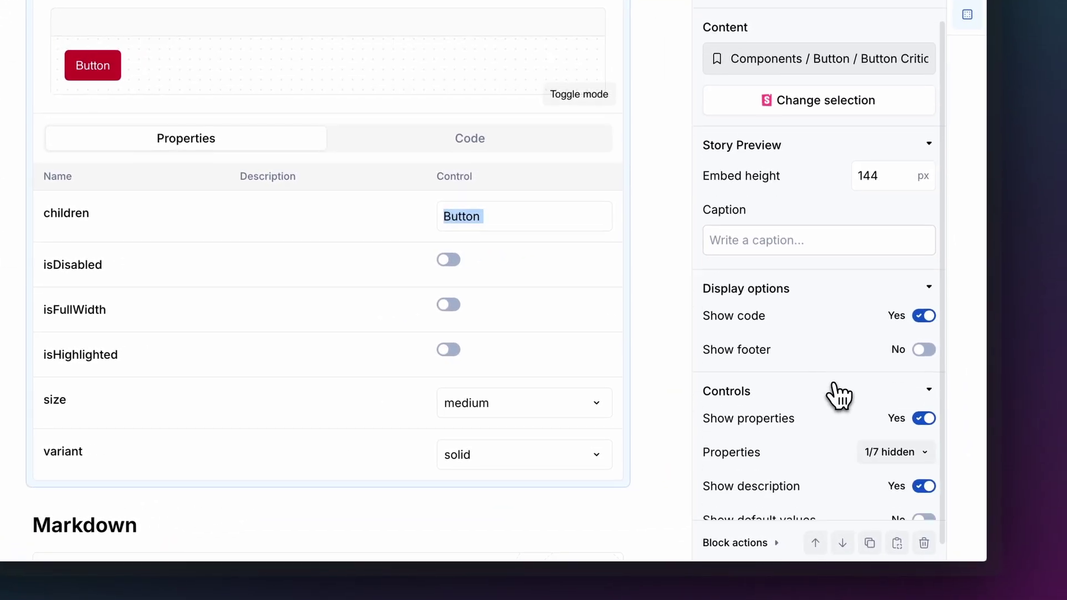
pyautogui.scroll(-1, 838, 396)
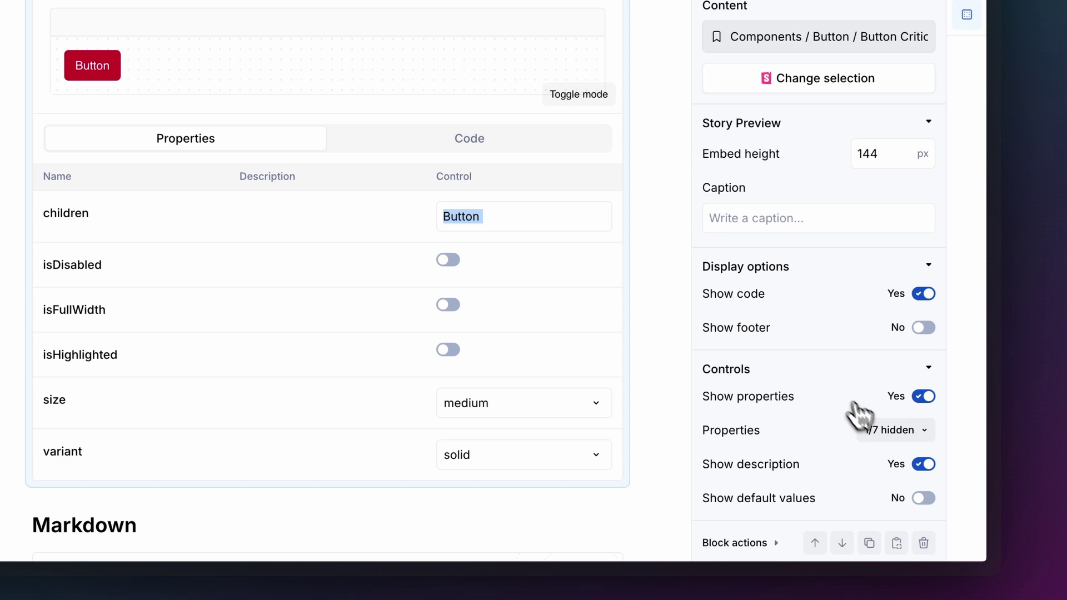
pyautogui.click(889, 430)
pyautogui.click(776, 344)
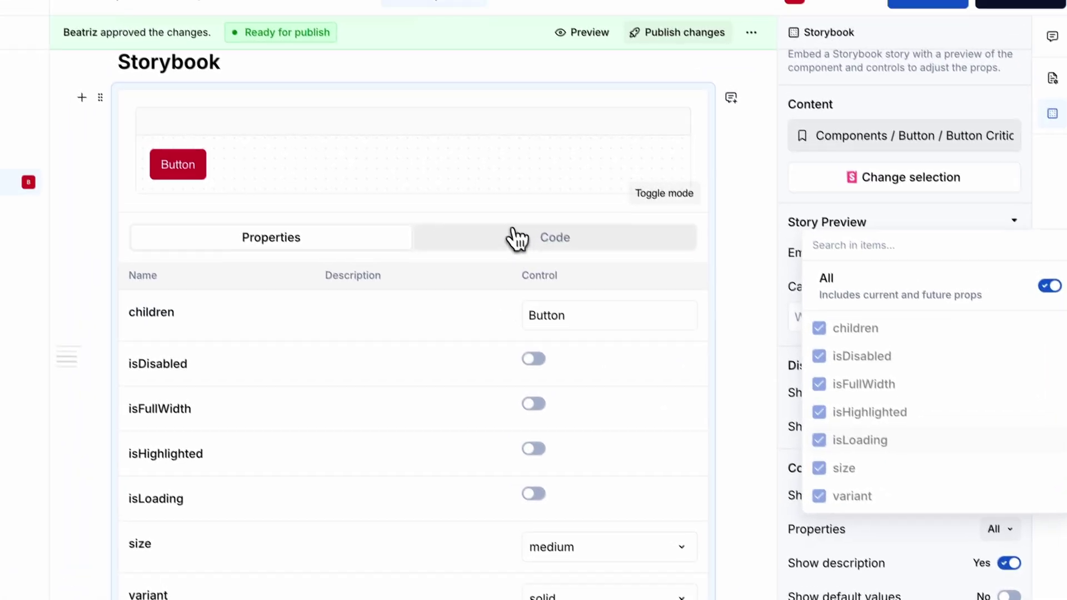
pyautogui.click(529, 250)
pyautogui.click(402, 256)
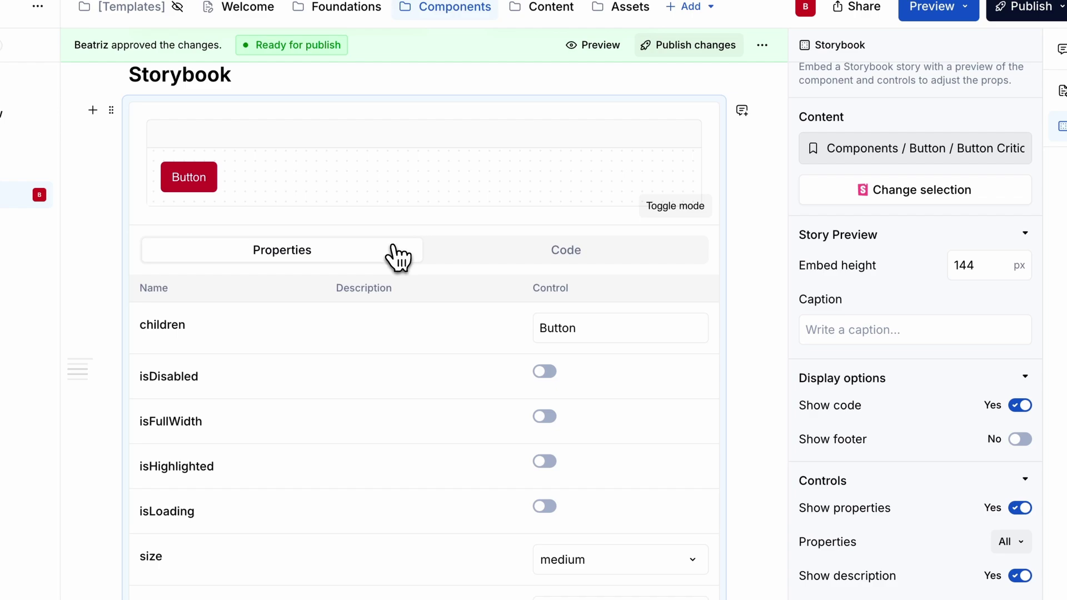
# - Publish the docs, then set the live Button to full width and large and view its code
pyautogui.click(1034, 12)
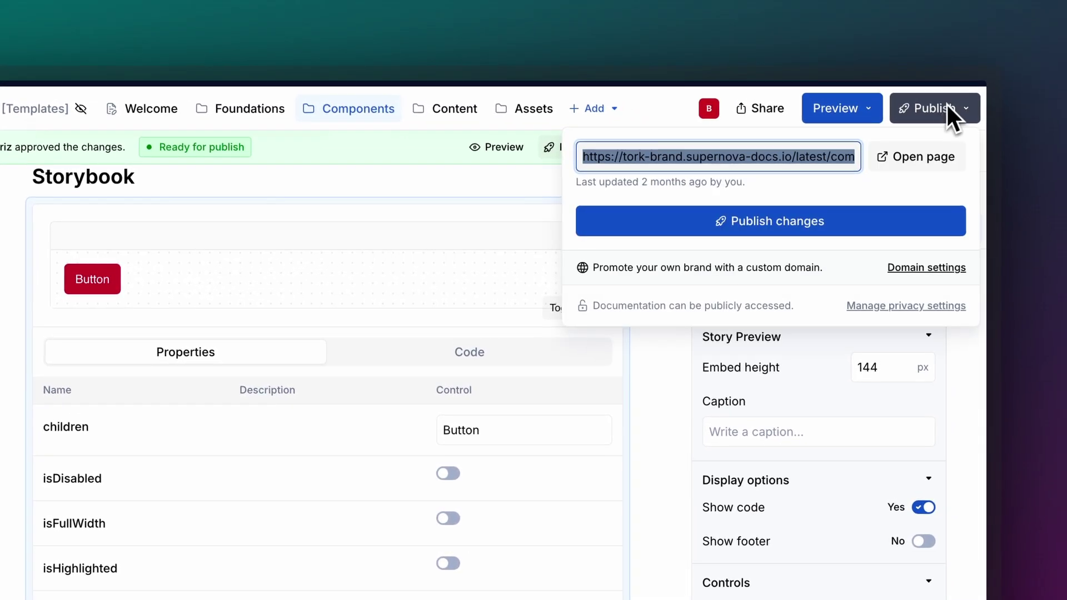
pyautogui.click(847, 225)
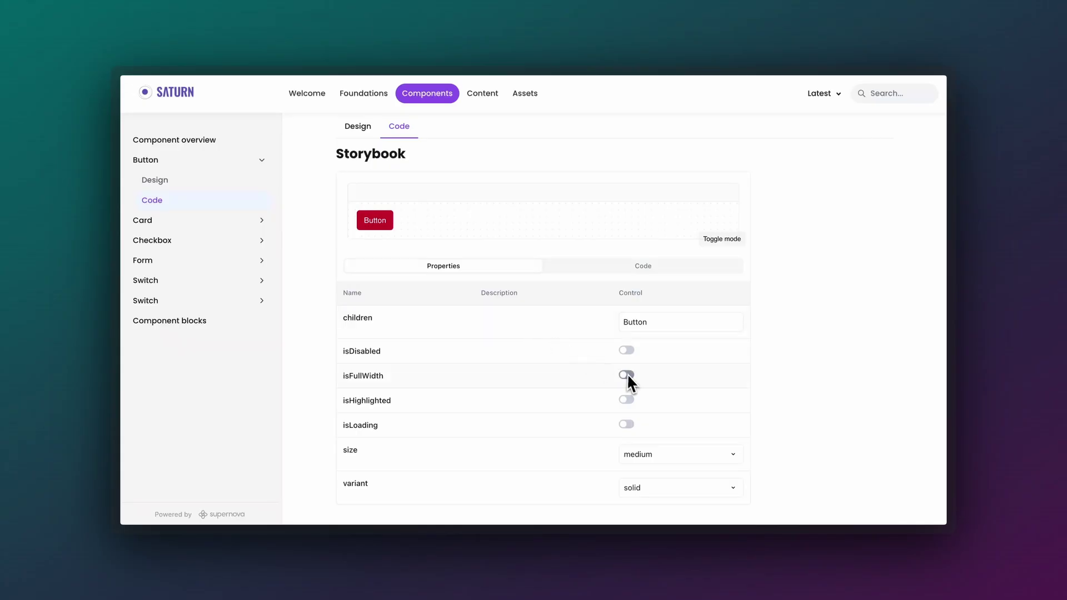
pyautogui.click(627, 375)
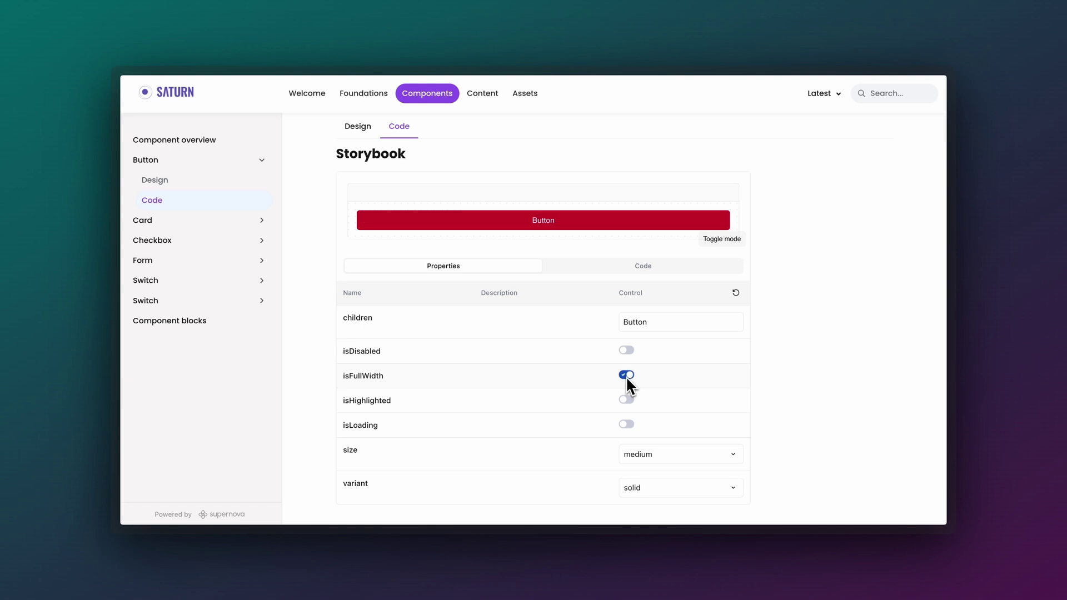
pyautogui.click(637, 457)
pyautogui.click(642, 436)
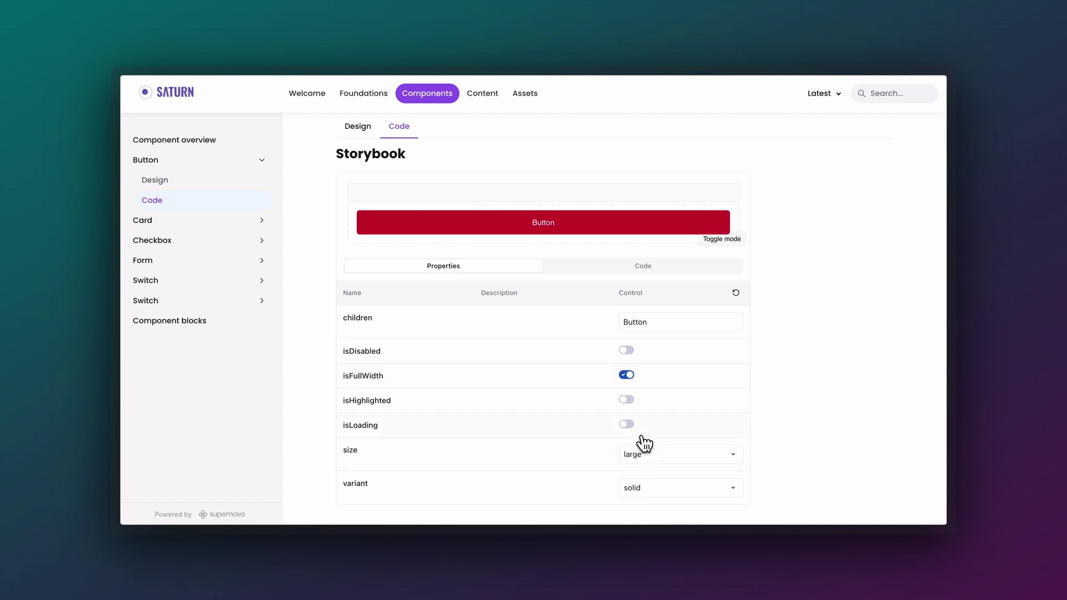
pyautogui.click(614, 271)
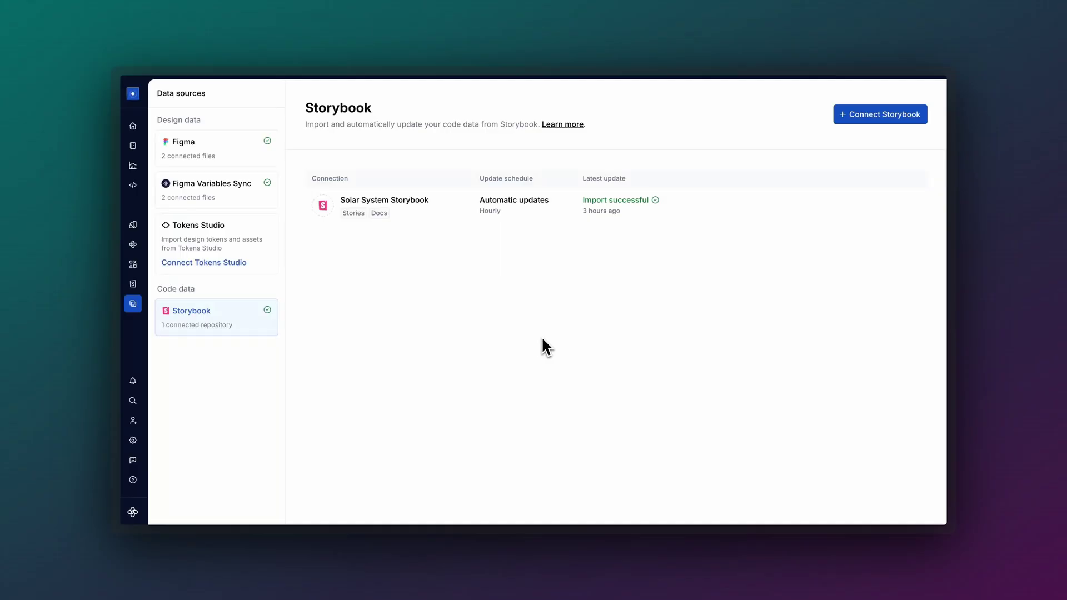
pyautogui.click(864, 123)
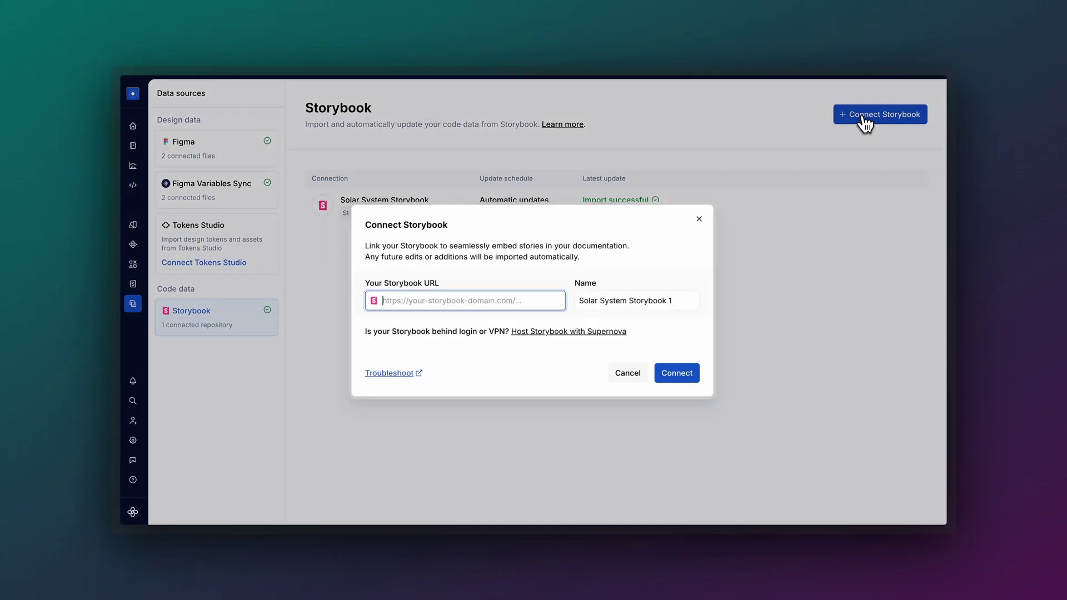
# - Open the 'Host Storybook with Supernova' guide in Supernova Learn
pyautogui.click(575, 334)
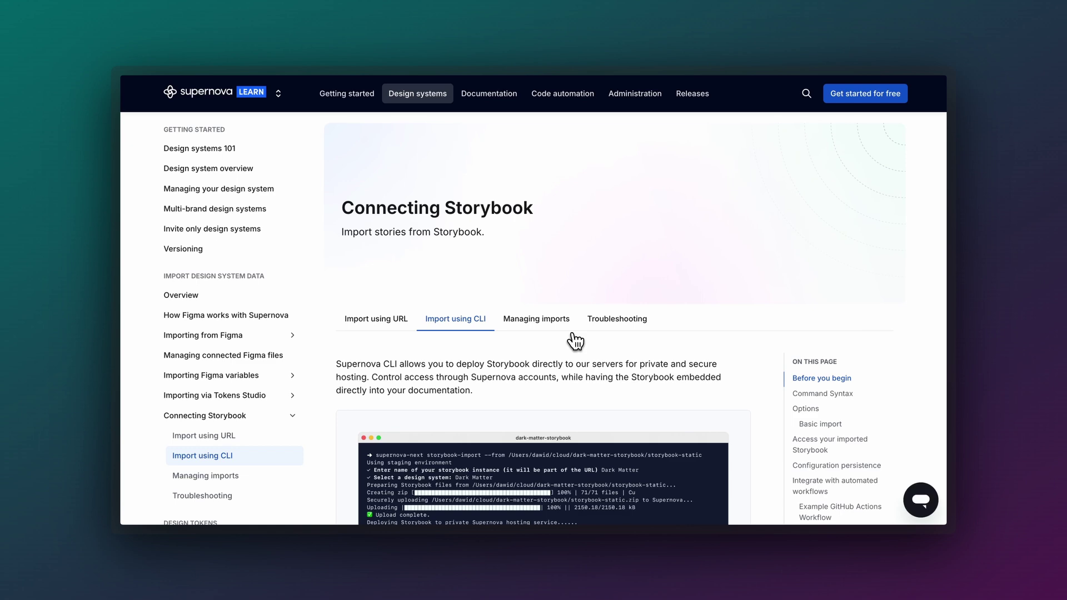
pyautogui.scroll(-1, 575, 340)
pyautogui.scroll(-1, 575, 340)
pyautogui.scroll(-1, 574, 340)
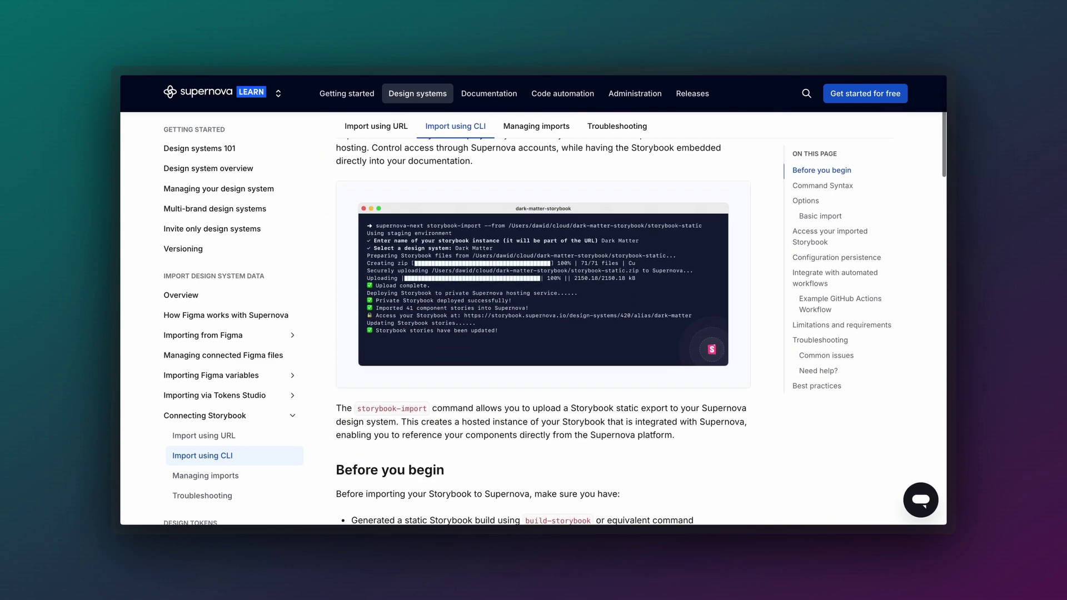
pyautogui.scroll(-1, 574, 341)
pyautogui.scroll(-2, 572, 334)
pyautogui.scroll(-2, 572, 334)
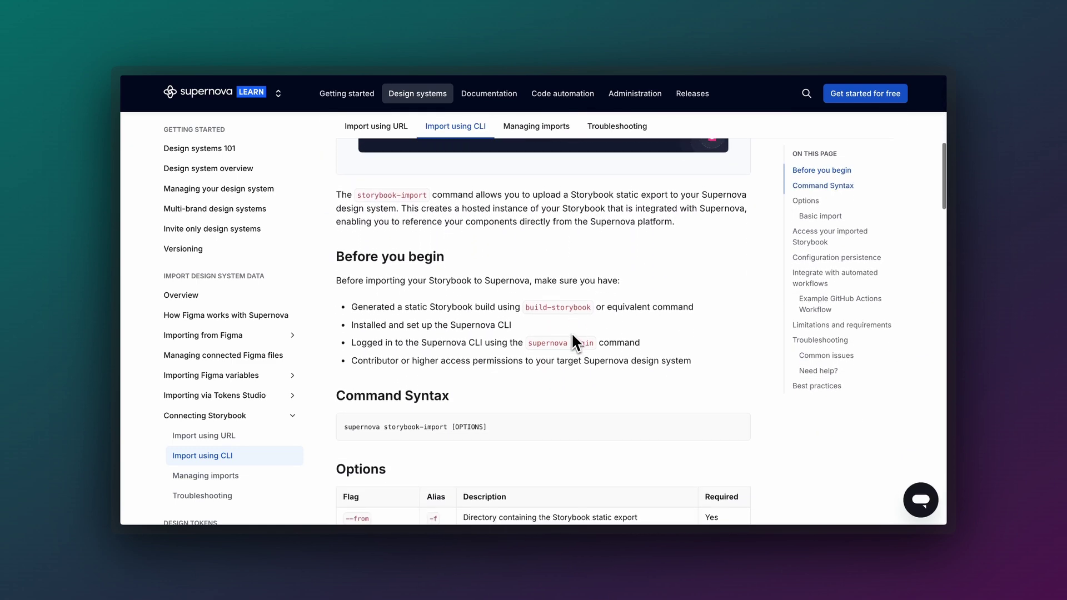
pyautogui.scroll(-1, 572, 334)
pyautogui.scroll(-1, 573, 340)
pyautogui.scroll(-1, 573, 340)
pyautogui.scroll(-1, 573, 340)
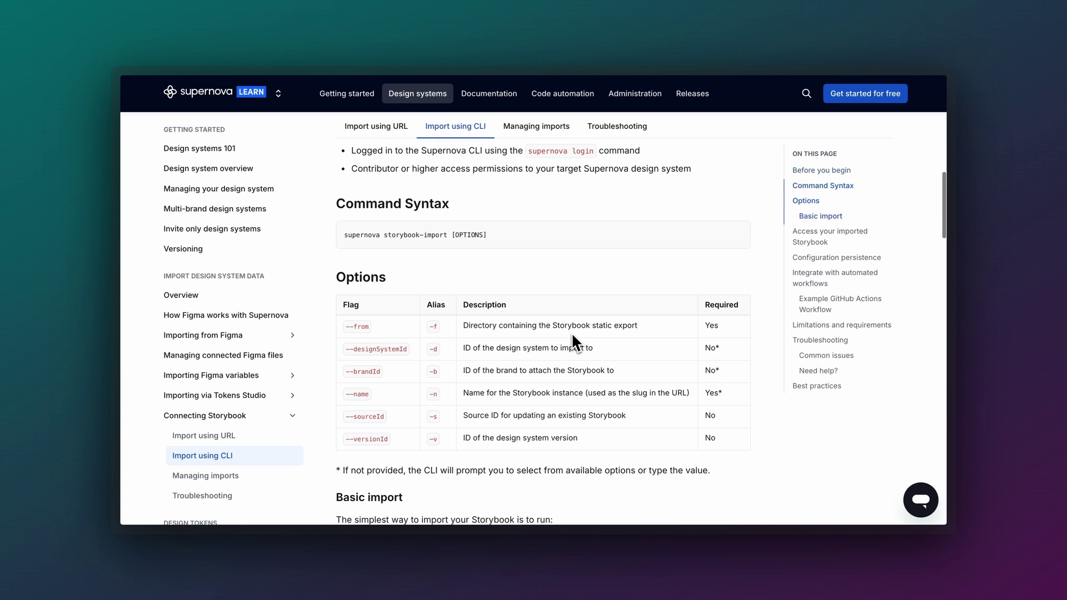
pyautogui.scroll(-1, 573, 340)
pyautogui.scroll(-2, 575, 339)
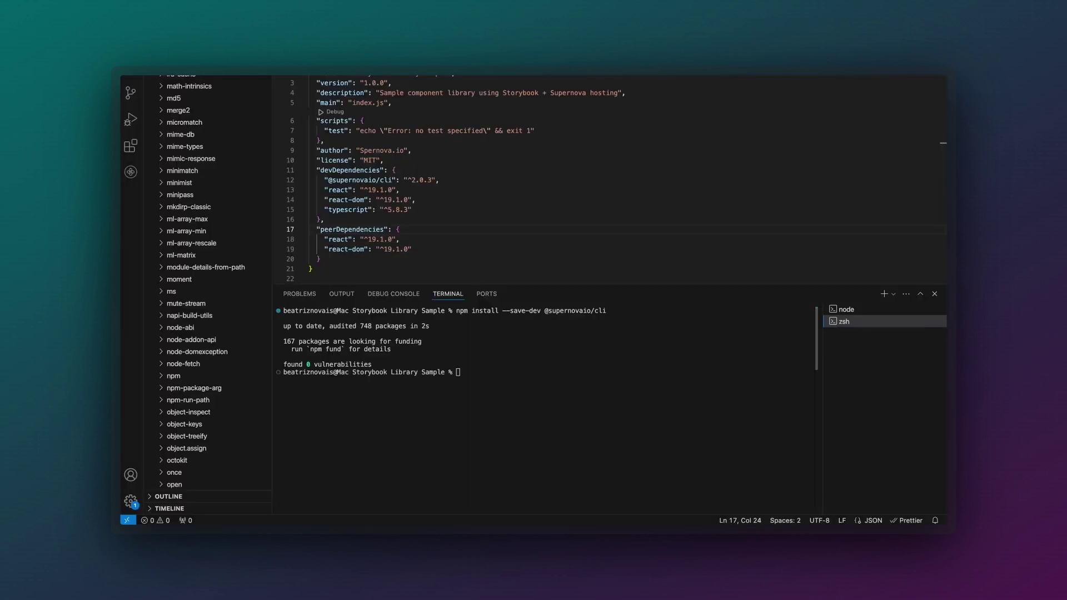
pyautogui.write('Supernova login')
# - Run supernova login in the VS Code terminal
pyautogui.press('Return')
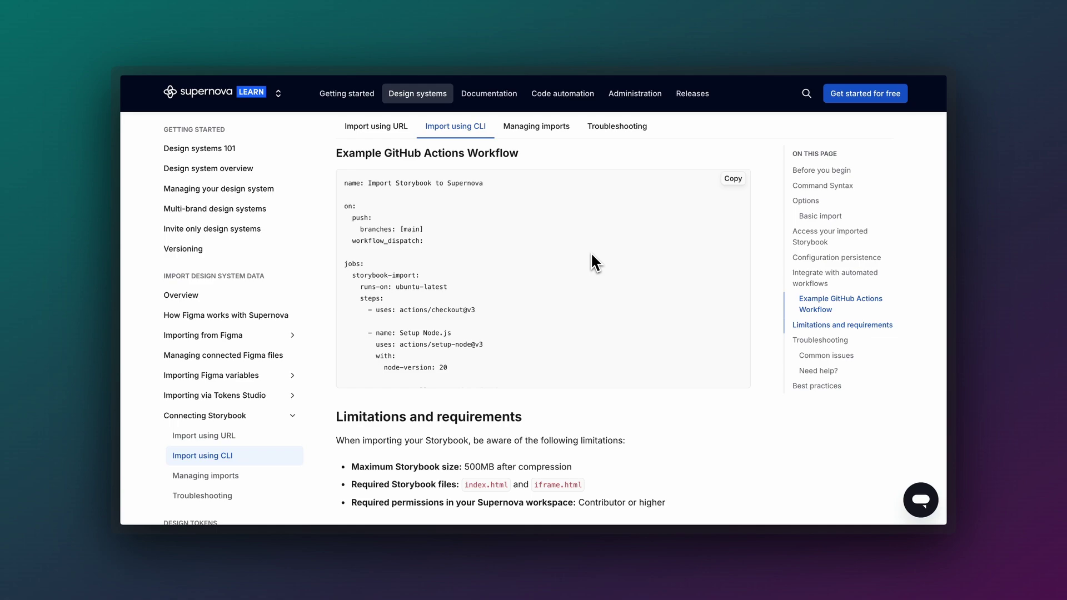
pyautogui.scroll(-1, 591, 262)
pyautogui.scroll(-2, 590, 262)
pyautogui.scroll(-1, 591, 262)
pyautogui.scroll(-2, 591, 262)
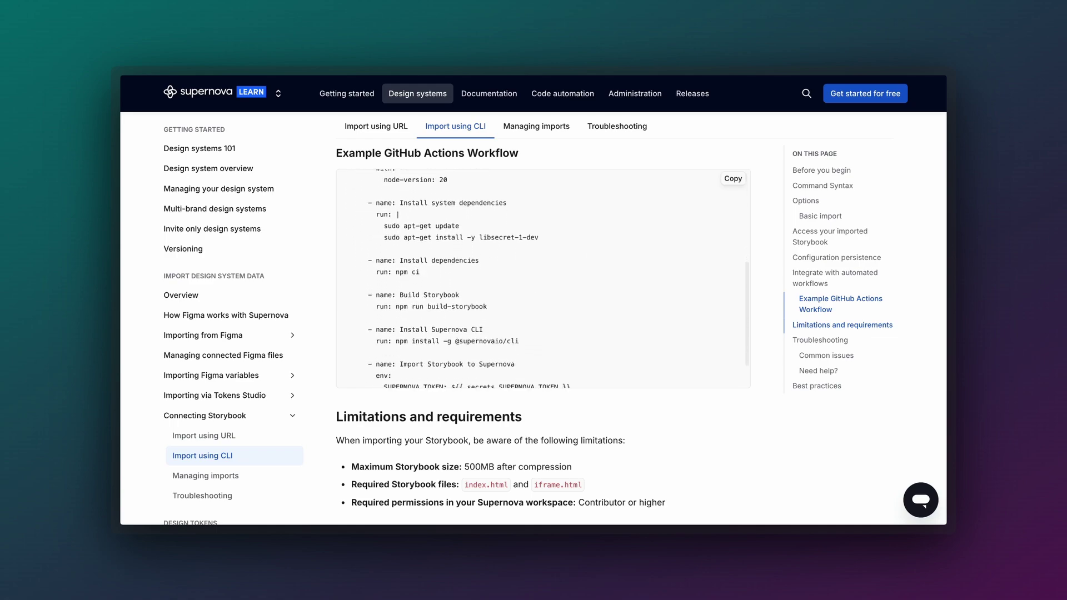
pyautogui.scroll(-2, 591, 251)
# - Copy the guide's example GitHub Actions workflow
pyautogui.click(732, 178)
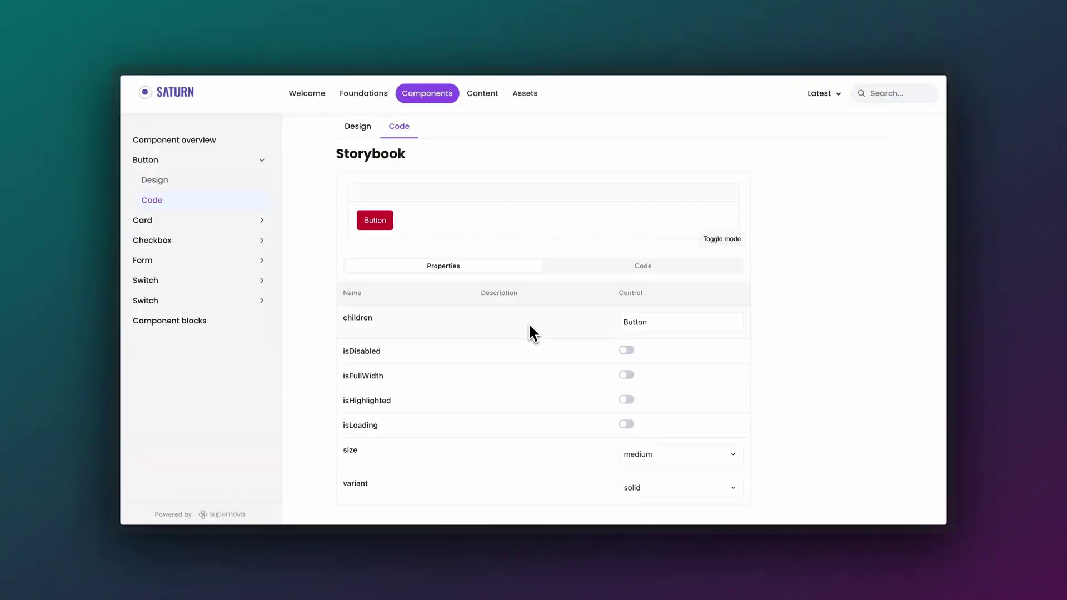
# - In Saturn's published Button playground, switch isFullWidth on and size to 'large', then view the code
pyautogui.click(627, 376)
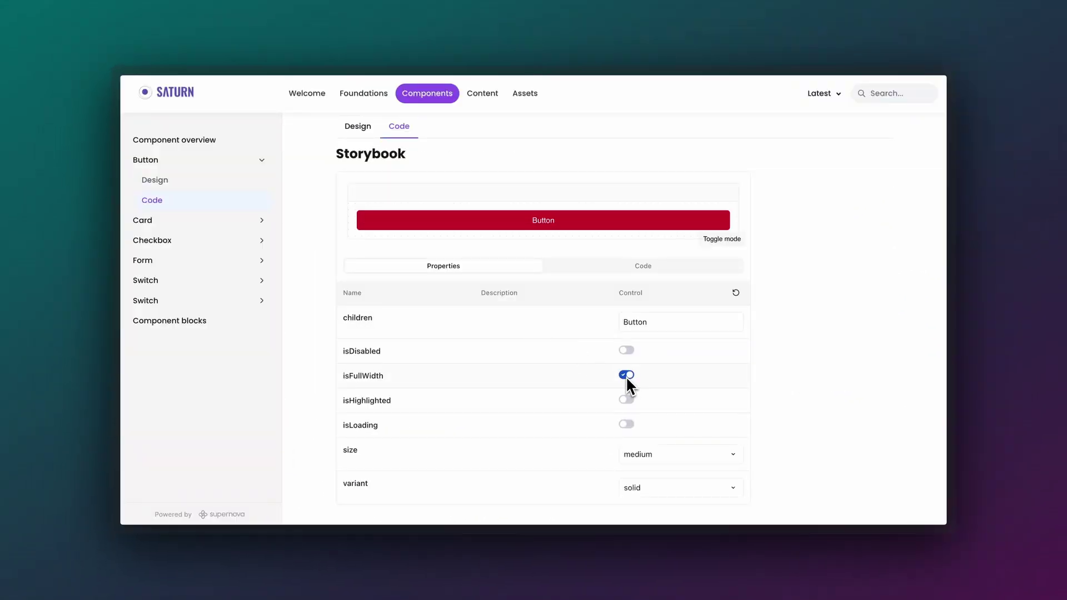
pyautogui.click(638, 455)
pyautogui.click(642, 436)
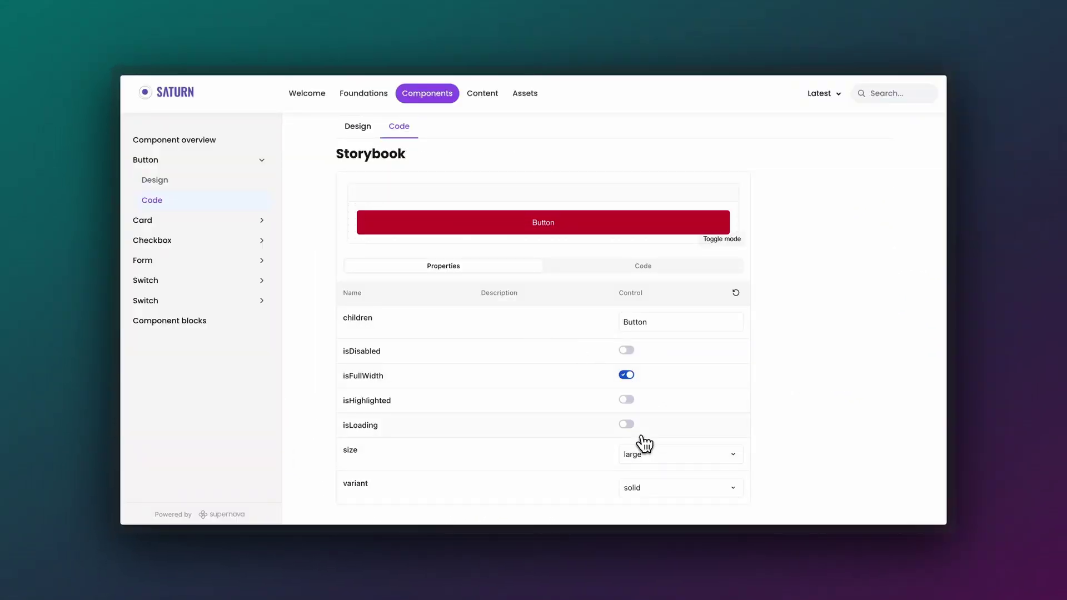
pyautogui.click(612, 268)
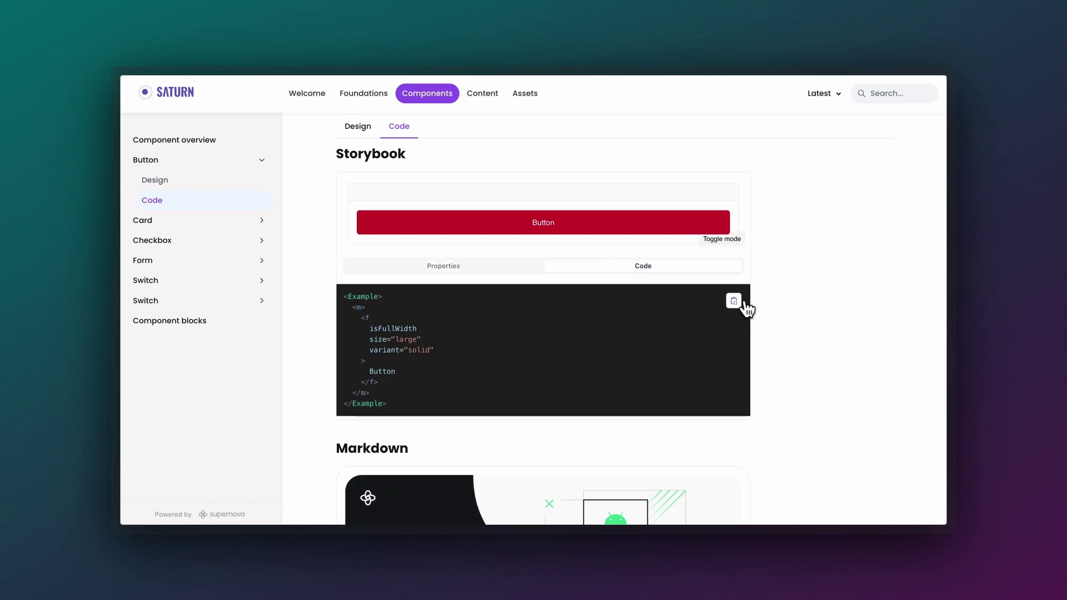